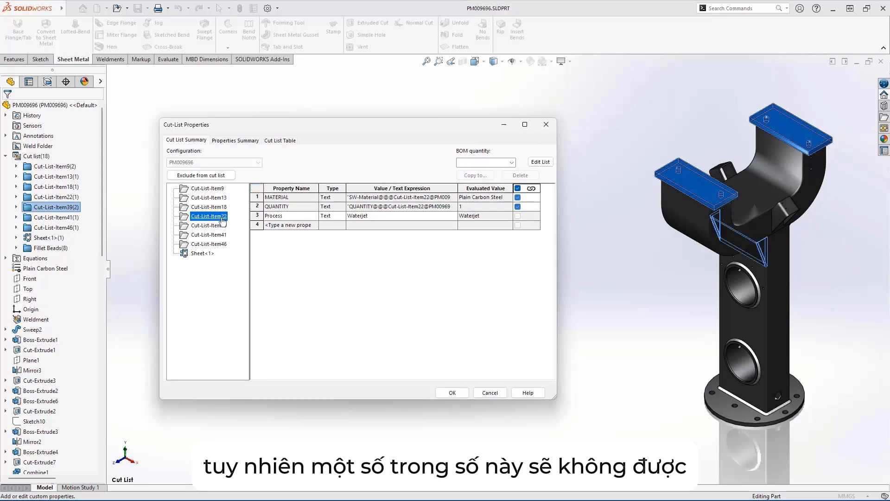
# Set the Process property of Cut-List-Item9 to Bandsaw
pyautogui.click(222, 207)
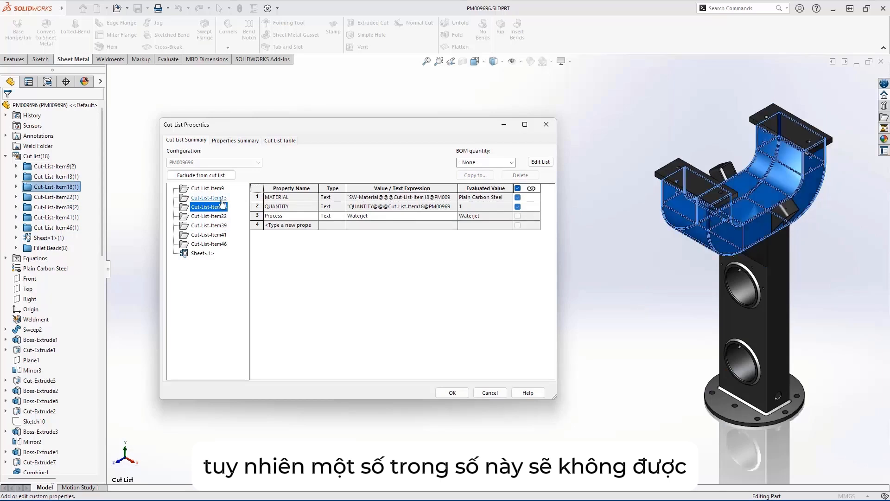
pyautogui.click(220, 189)
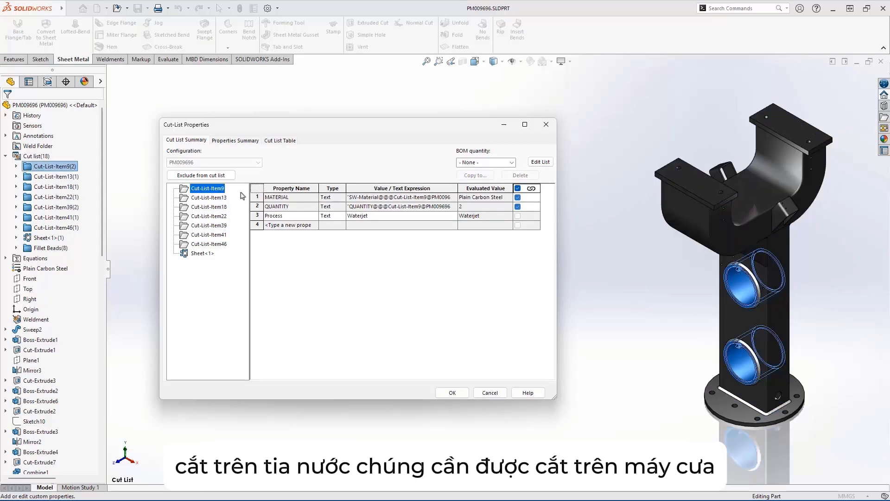
pyautogui.click(390, 216)
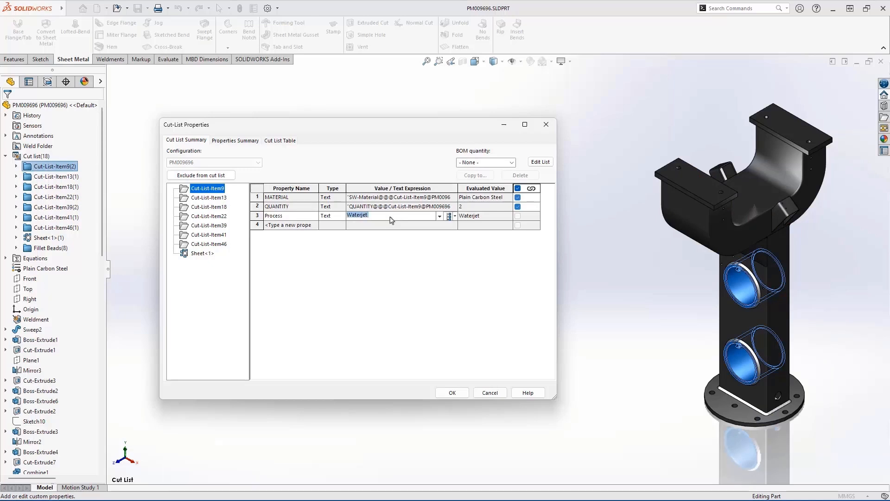
pyautogui.write('Bandsaw')
pyautogui.press('Return')
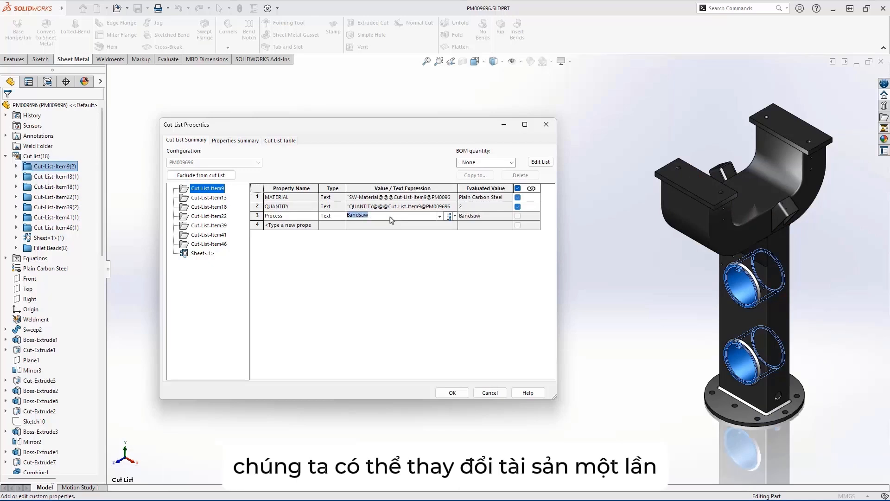
# Copy the Process property to Cut-List-Item13 and Cut-List-Item18, overwriting their existing values
pyautogui.click(260, 216)
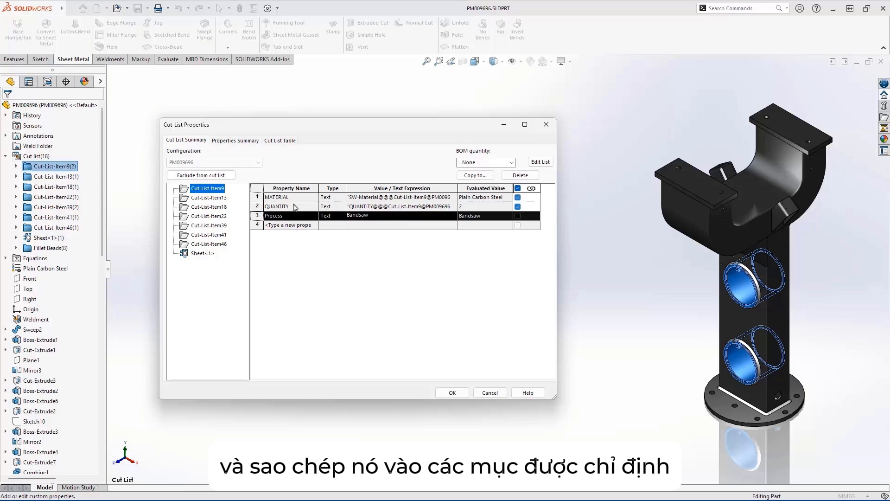
pyautogui.click(465, 177)
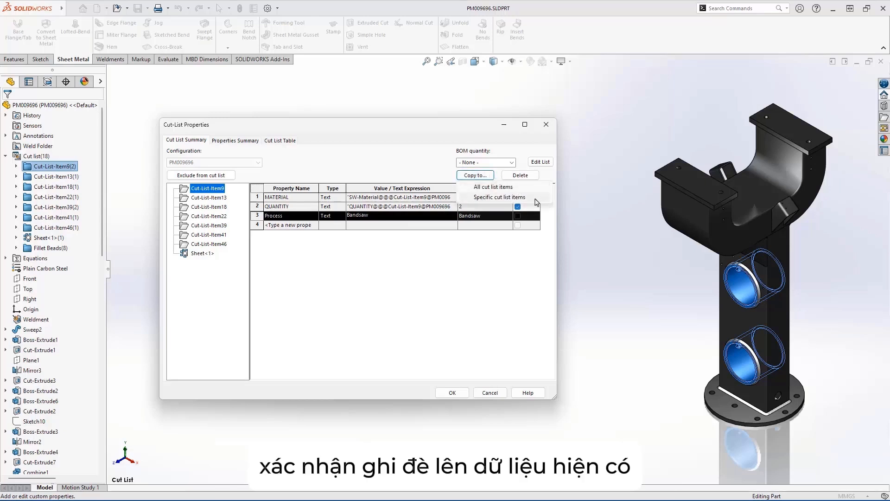
pyautogui.click(499, 197)
pyautogui.click(428, 229)
pyautogui.click(427, 236)
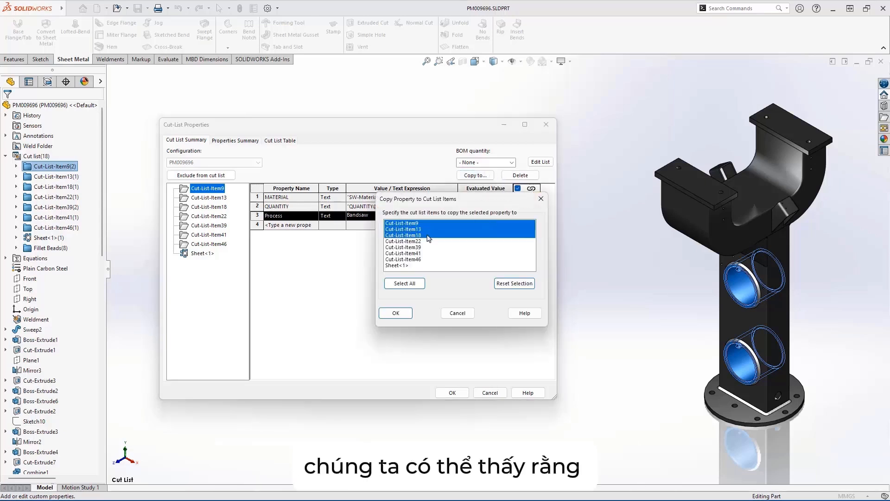
pyautogui.click(402, 314)
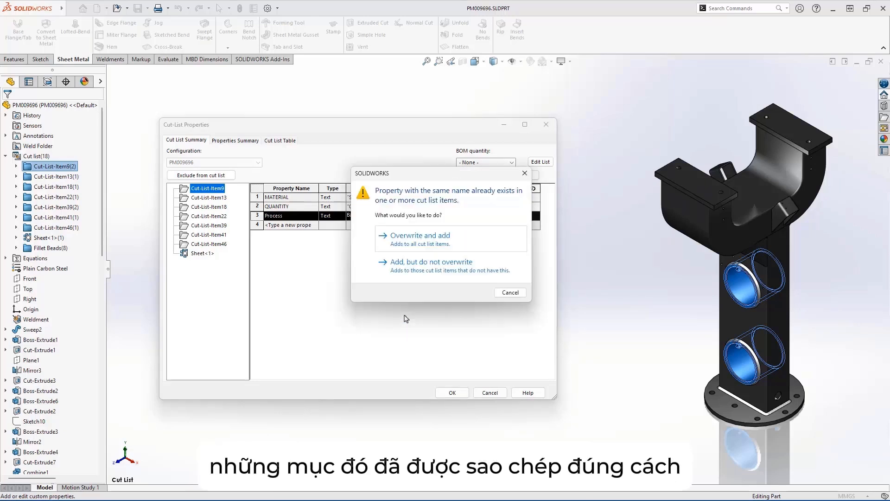
pyautogui.click(496, 243)
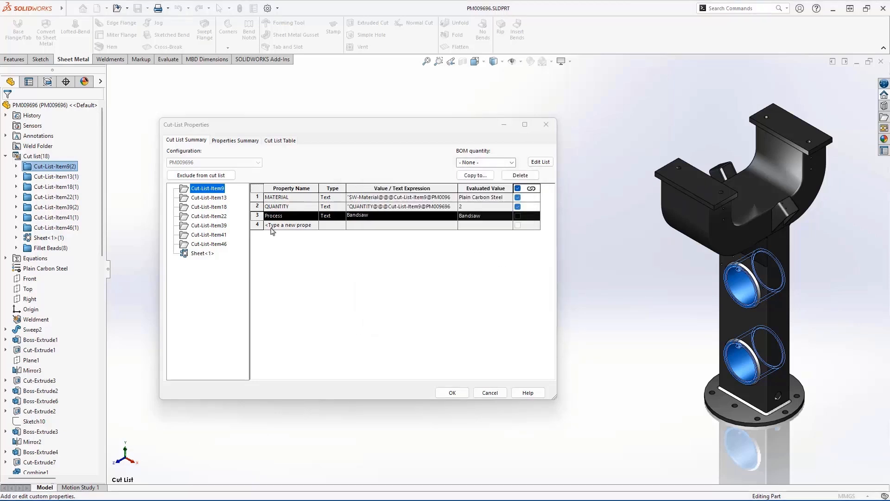
# Check the Process property of Cut-List-Item13, Cut-List-Item18 and Cut-List-Item22, and accept the cut-list property changes
pyautogui.click(209, 197)
pyautogui.click(216, 208)
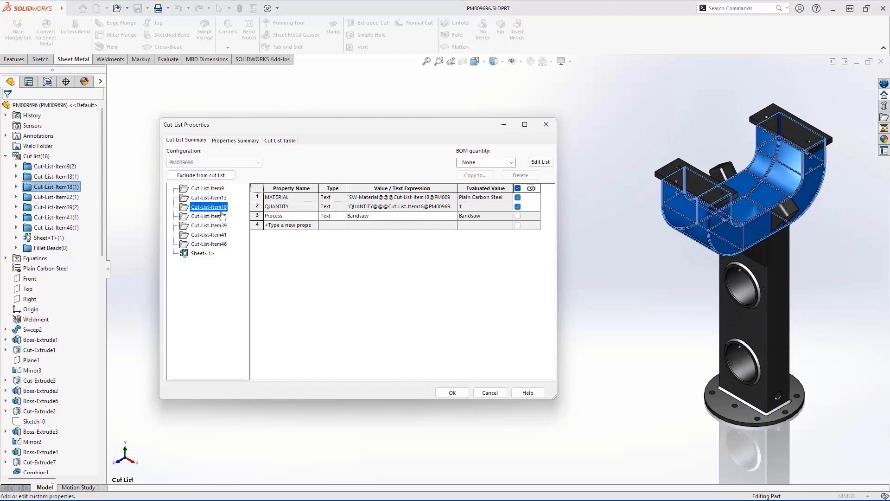
pyautogui.click(223, 216)
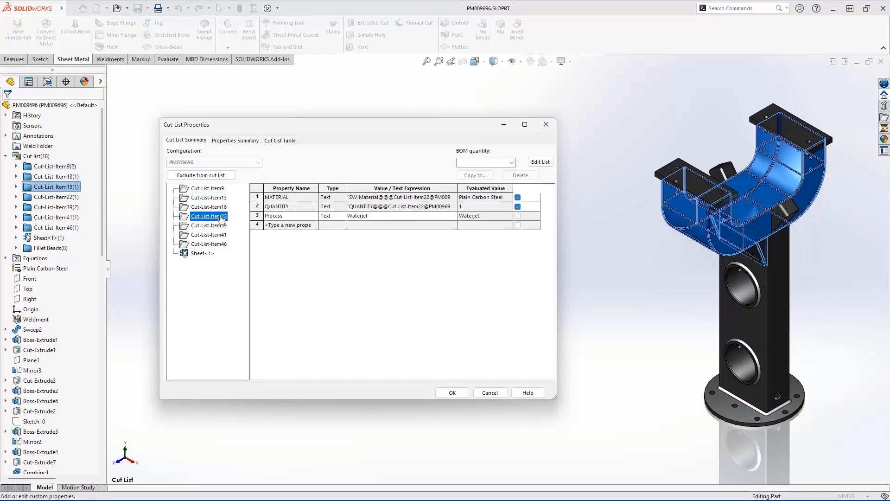
pyautogui.click(462, 391)
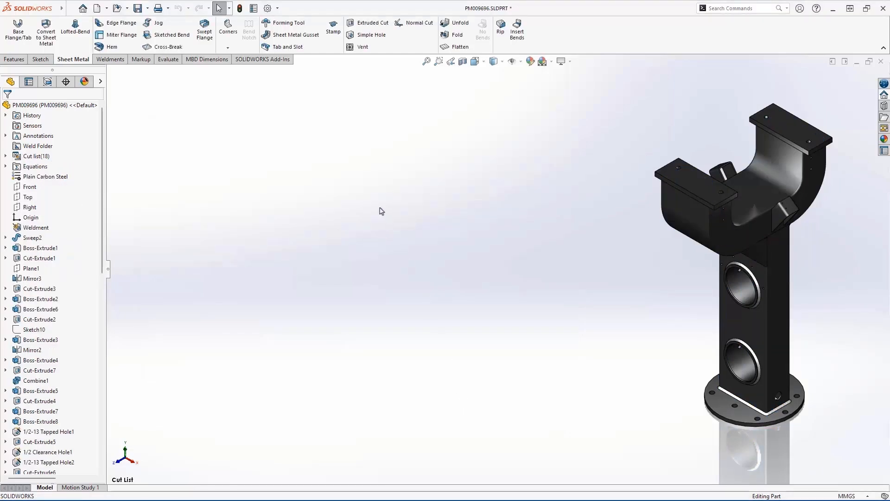
# Flatten the bent sheet metal bracket that has two small holes, on the side of the curved cradle
pyautogui.press('space')
pyautogui.click(353, 292)
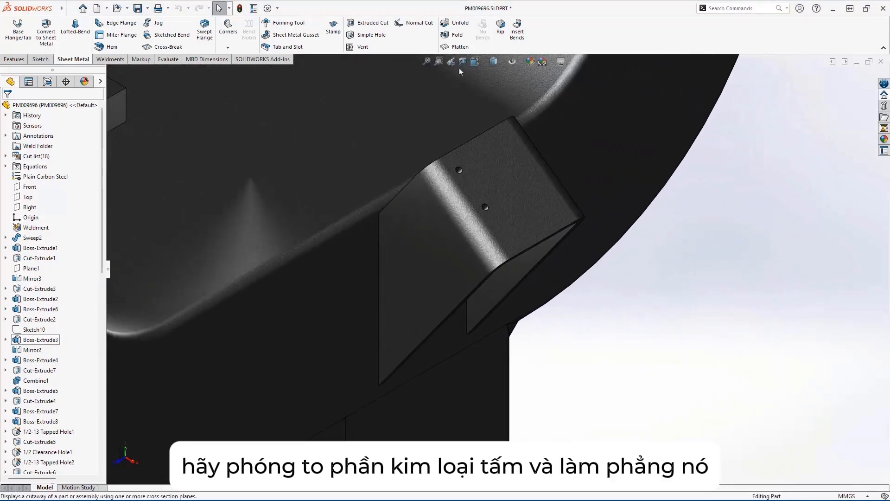
pyautogui.click(466, 51)
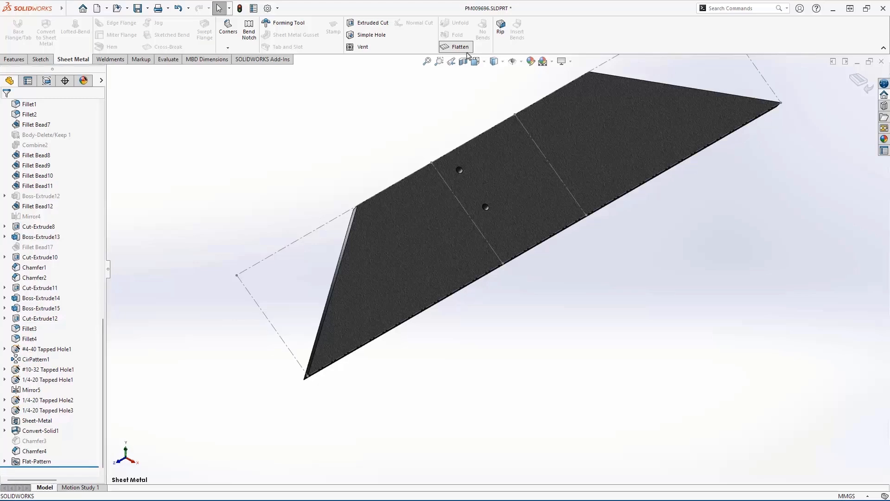
# Start a bend notch feature covering all bend lines of the flattened bracket
pyautogui.click(247, 50)
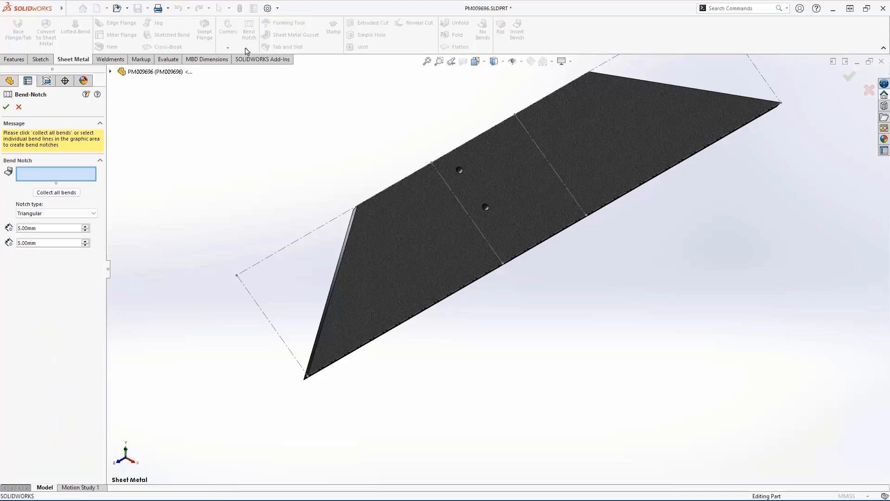
pyautogui.click(72, 193)
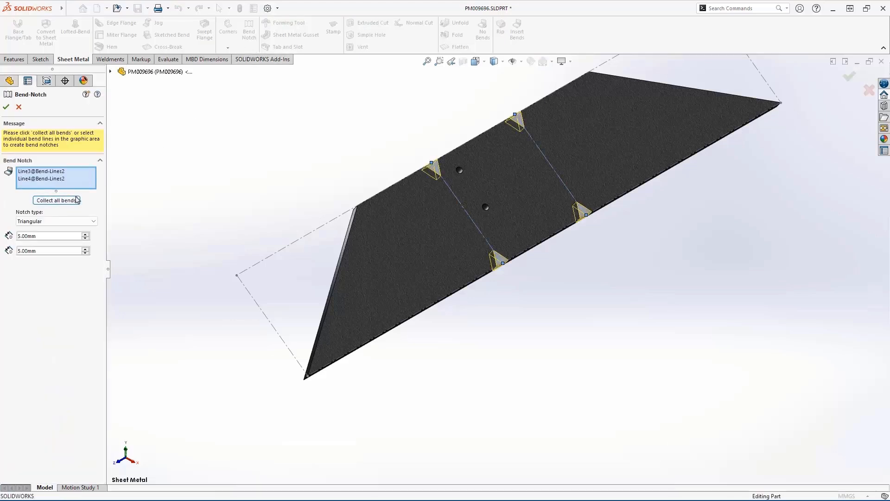
# Try the circular and rectangular notch types on the collected bends, returning to triangular
pyautogui.click(93, 221)
pyautogui.click(92, 237)
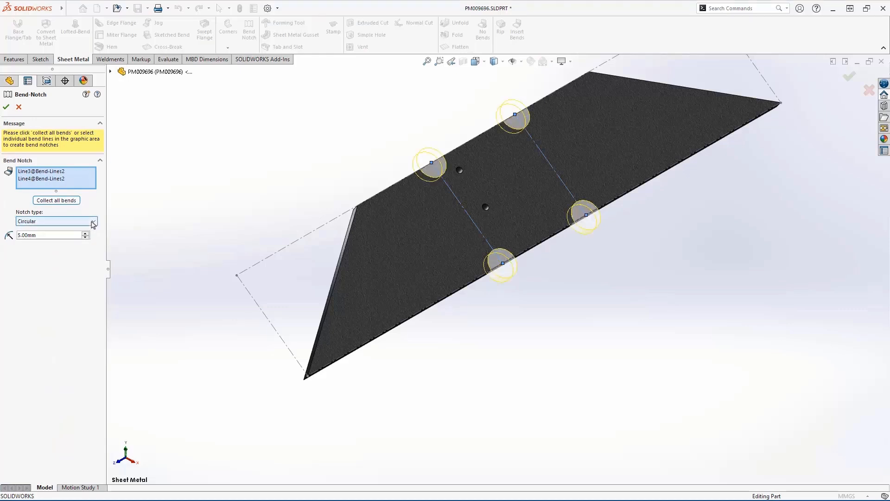
pyautogui.click(93, 222)
pyautogui.click(93, 241)
pyautogui.click(93, 221)
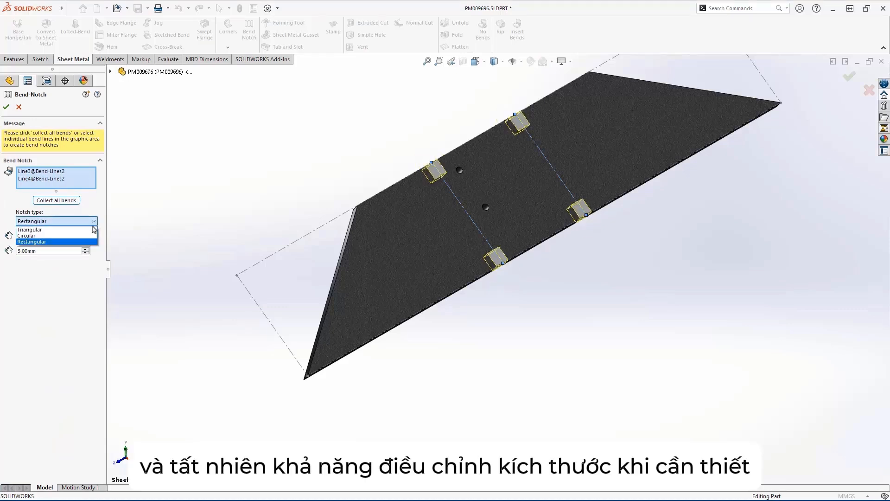
pyautogui.click(93, 230)
# Create the triangular bend notches with dimensions of 3 mm and 4 mm, and return the bracket to its folded state
pyautogui.click(86, 238)
pyautogui.click(85, 252)
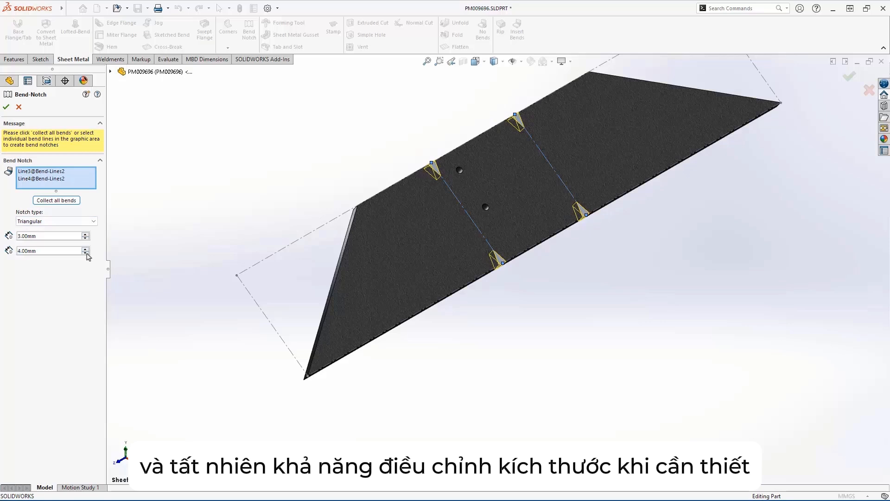
pyautogui.click(7, 108)
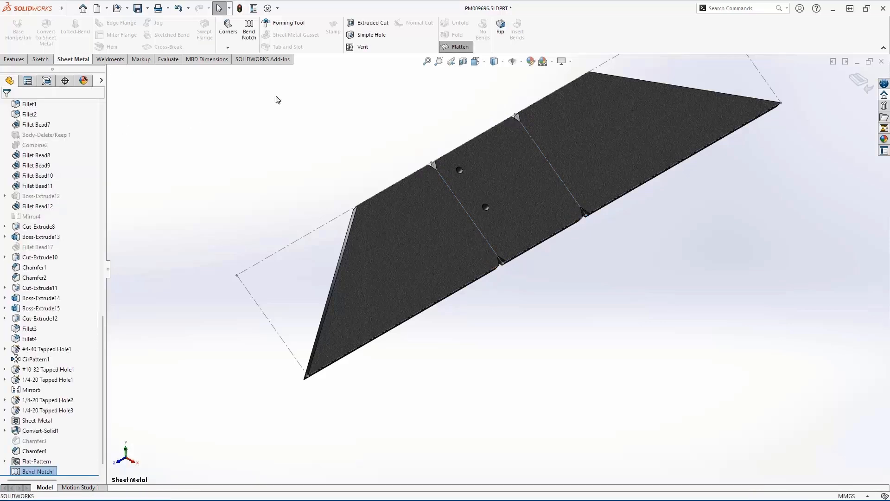
pyautogui.click(466, 49)
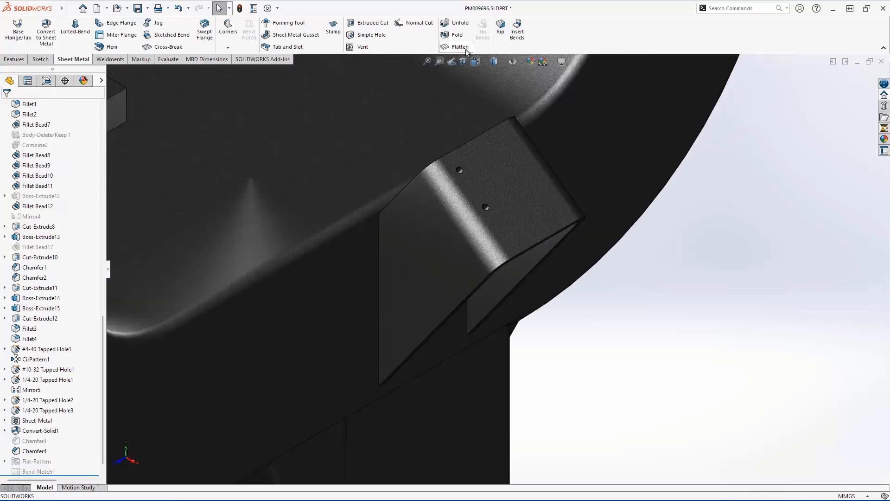
# Start a tab and slot feature with tabs on the bracket's near vertical edge and slots in the hidden cradle face behind it
pyautogui.click(315, 50)
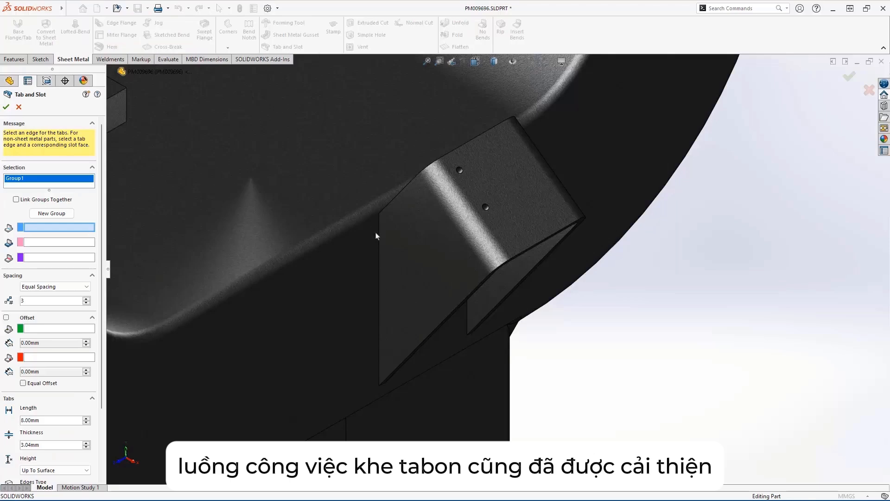
pyautogui.click(380, 255)
pyautogui.rightClick(335, 277)
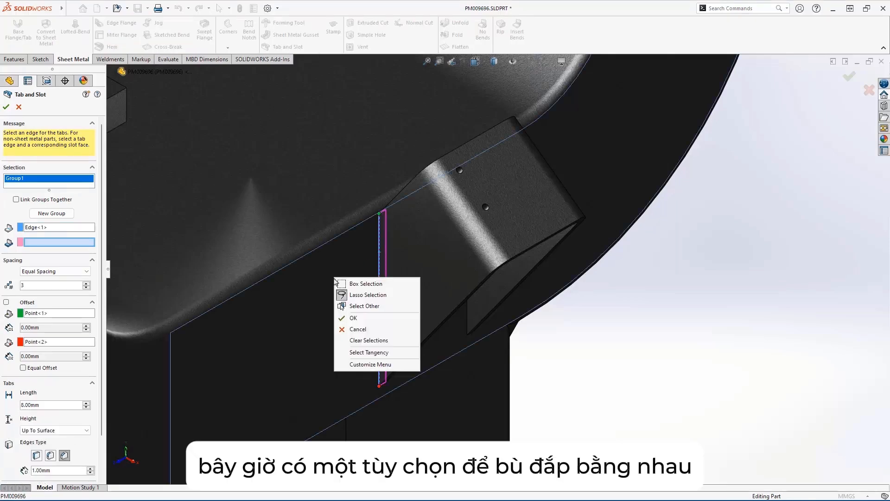
pyautogui.click(365, 306)
pyautogui.click(376, 320)
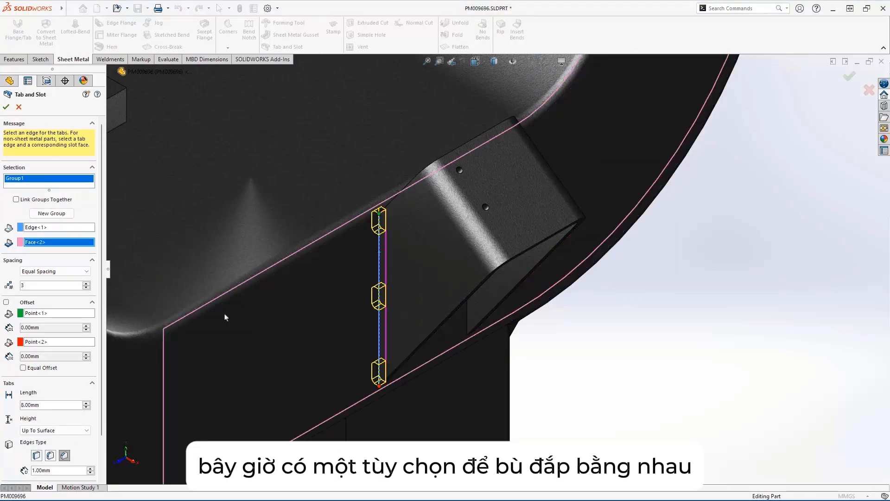
# Enable an equal offset of 10 mm at both ends of the first tab group
pyautogui.click(7, 302)
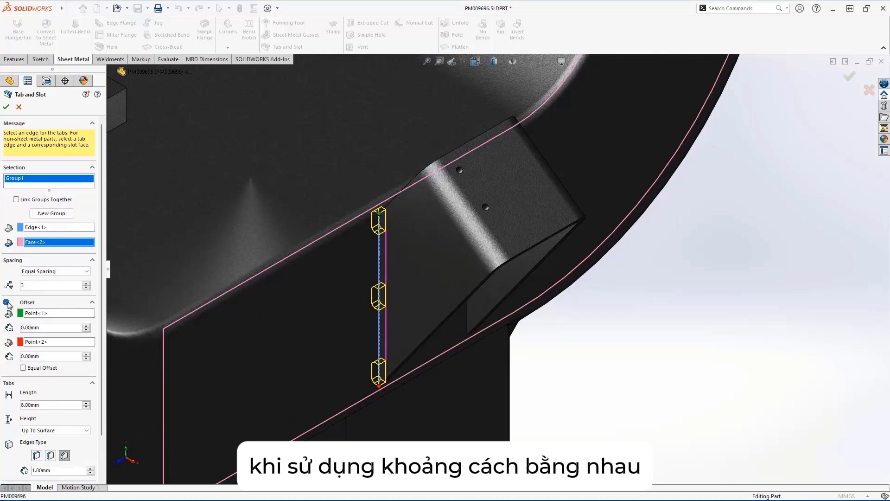
pyautogui.click(59, 368)
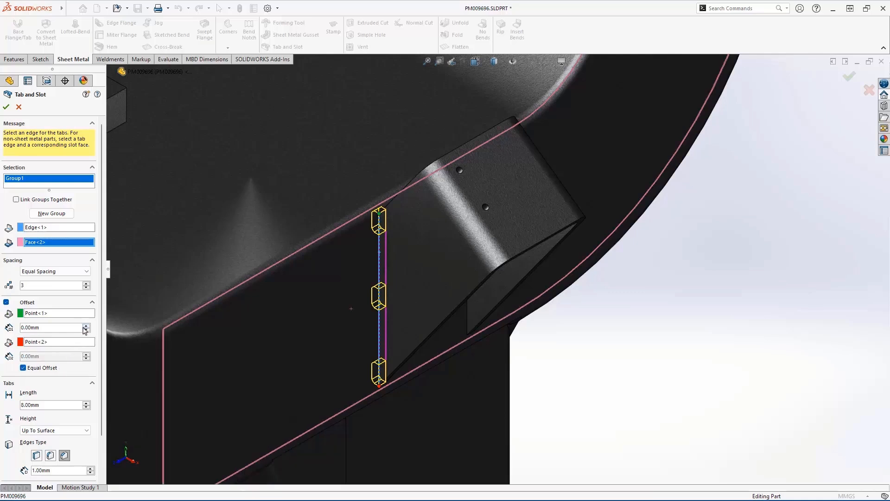
pyautogui.click(86, 326)
# Add a second tab and slot group on the bracket's opposite vertical edge, using the same cradle face for the slots
pyautogui.click(68, 214)
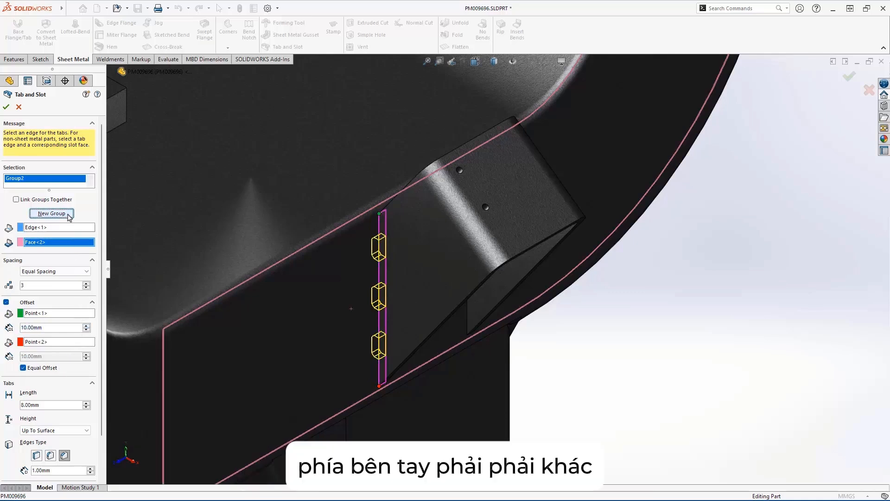
pyautogui.click(467, 320)
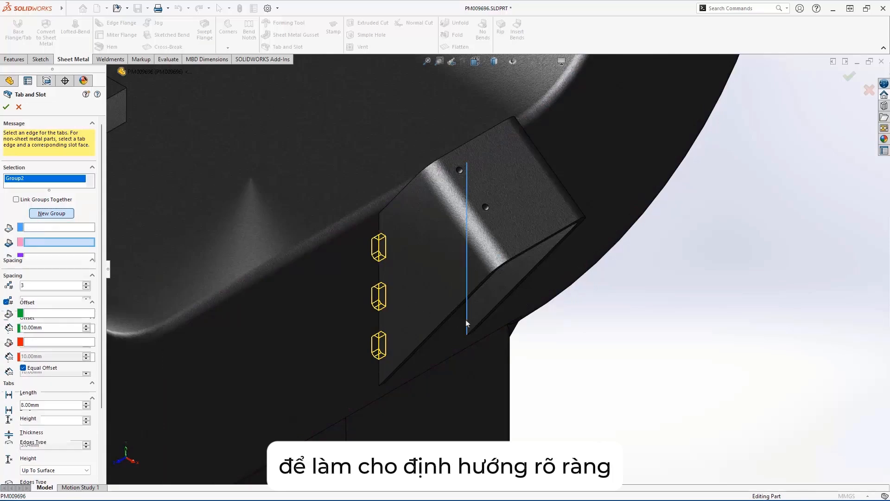
pyautogui.rightClick(291, 319)
pyautogui.click(329, 347)
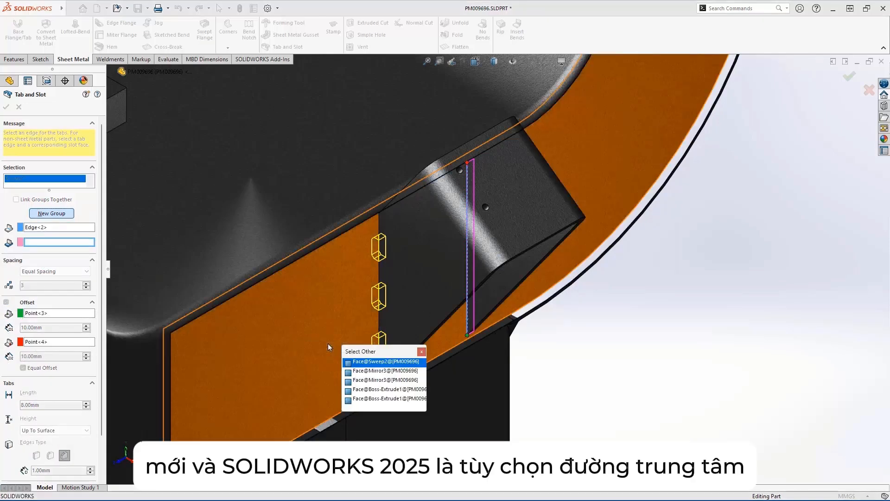
pyautogui.click(329, 347)
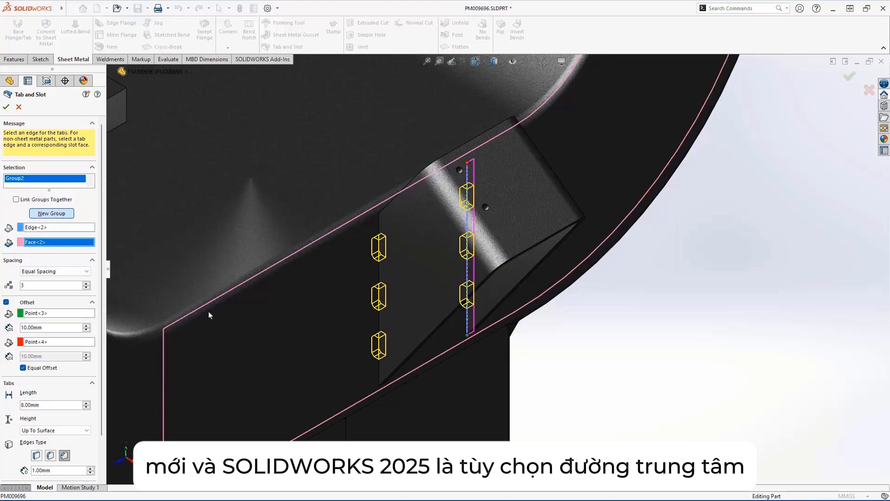
# Set the second group's spacing type to Center Align with a spacing of 7 mm
pyautogui.click(84, 273)
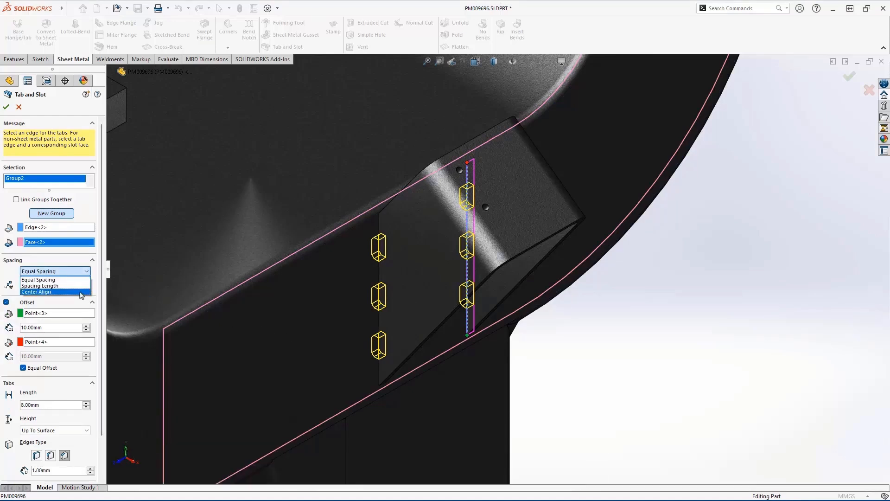
pyautogui.click(80, 292)
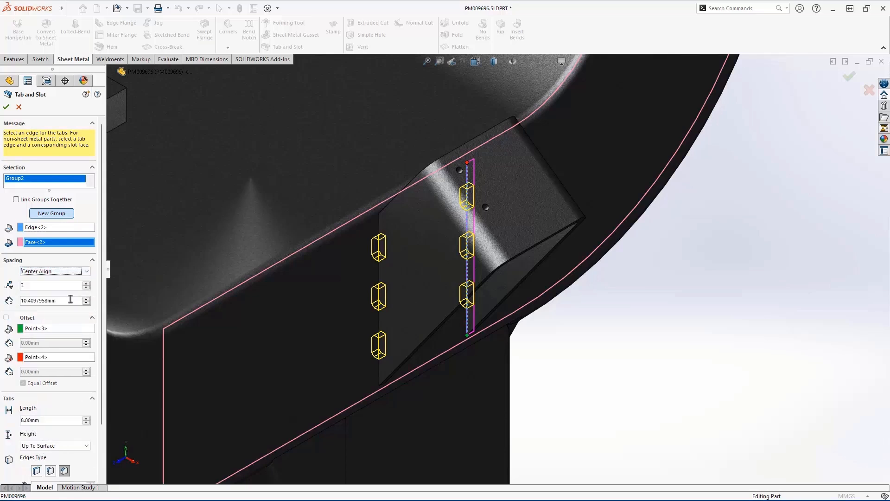
pyautogui.click(71, 299)
pyautogui.write('7')
pyautogui.press('Return')
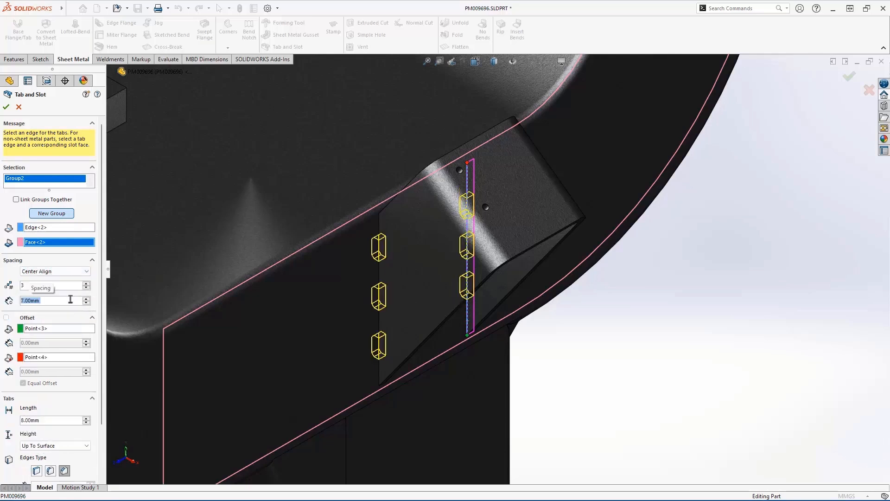
# Skip the middle tab instance in the second group and finish the tab and slot feature
pyautogui.click(91, 317)
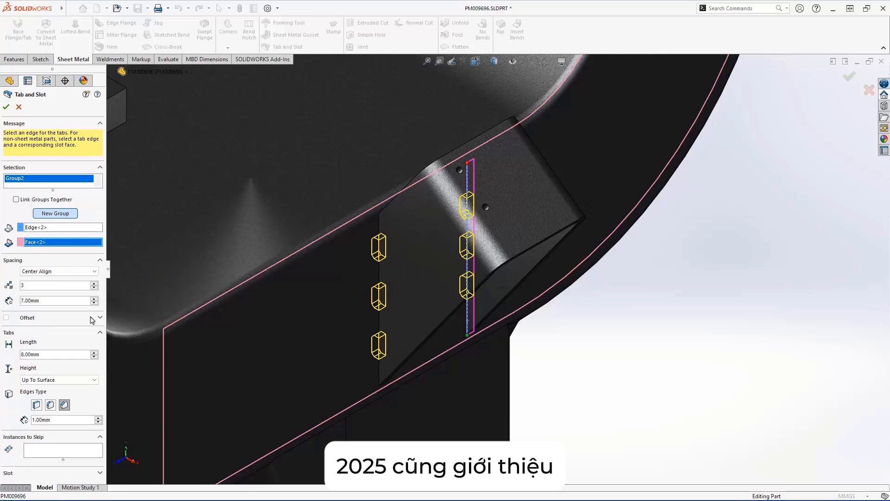
pyautogui.click(88, 449)
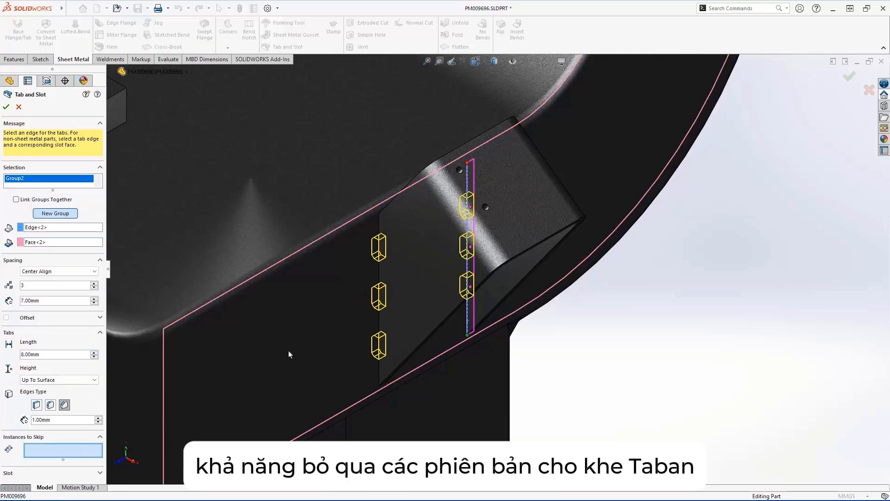
pyautogui.click(471, 248)
pyautogui.click(847, 76)
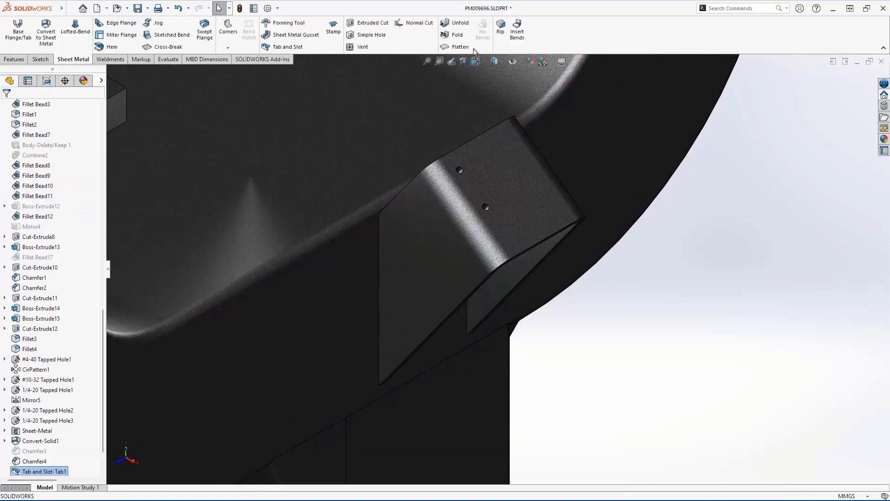
pyautogui.click(473, 48)
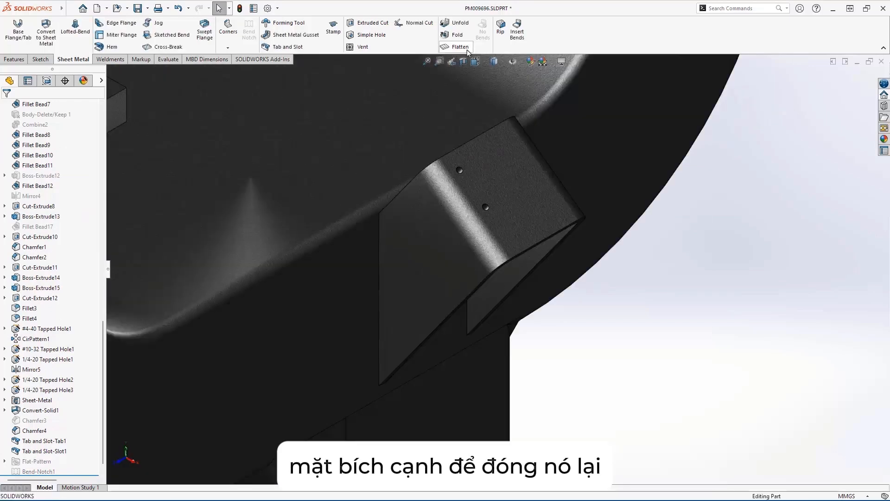
# Start an 80 mm edge flange on the two opposite side edges of the bracket's face with the two holes
pyautogui.click(121, 23)
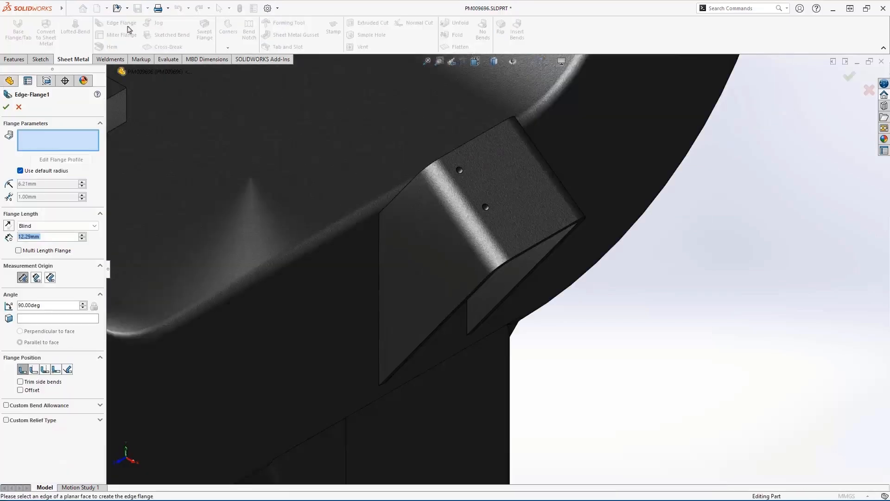
pyautogui.click(527, 251)
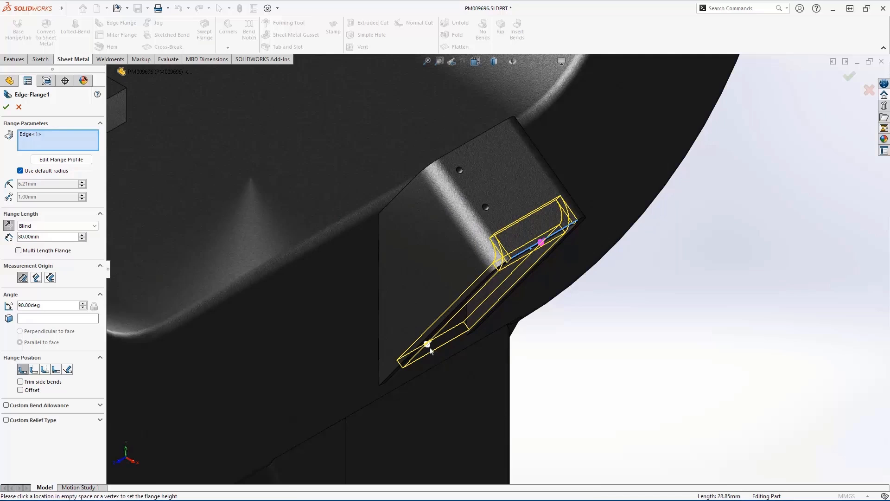
pyautogui.click(469, 143)
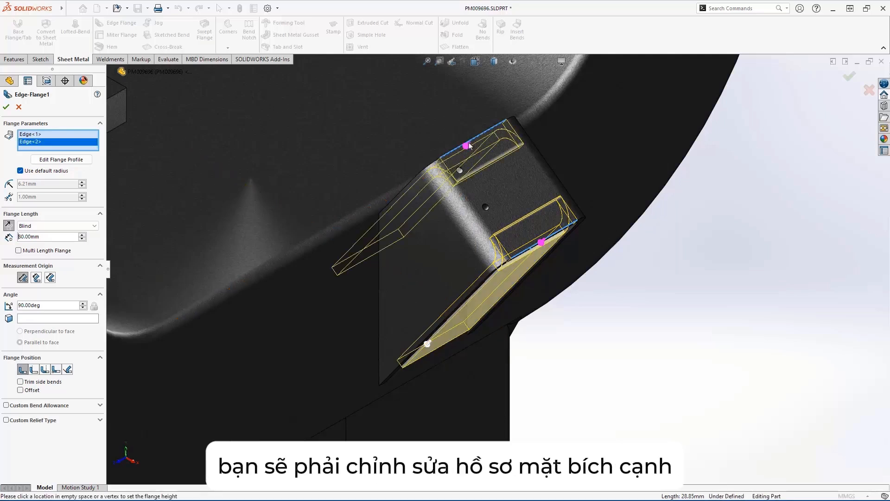
# Enable multiple flange lengths and set the second edge's flange length to 30 mm
pyautogui.click(71, 251)
pyautogui.click(82, 239)
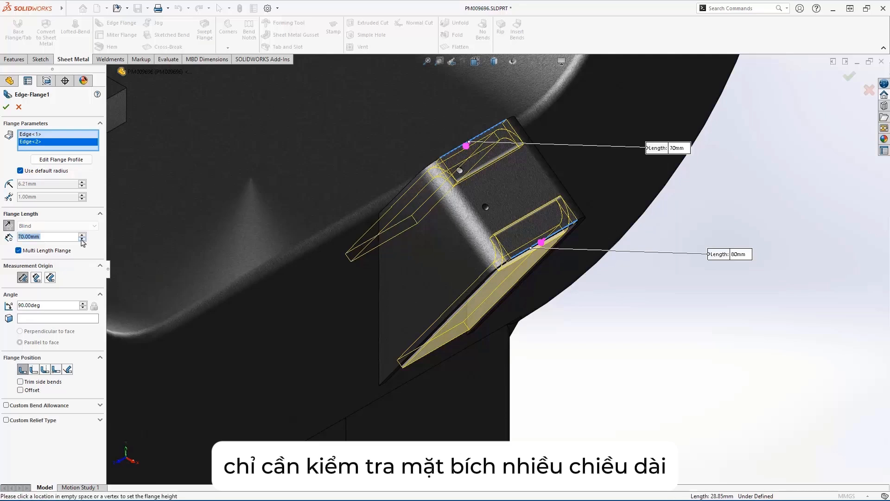
pyautogui.click(83, 239)
pyautogui.click(82, 238)
pyautogui.click(82, 239)
pyautogui.click(82, 239)
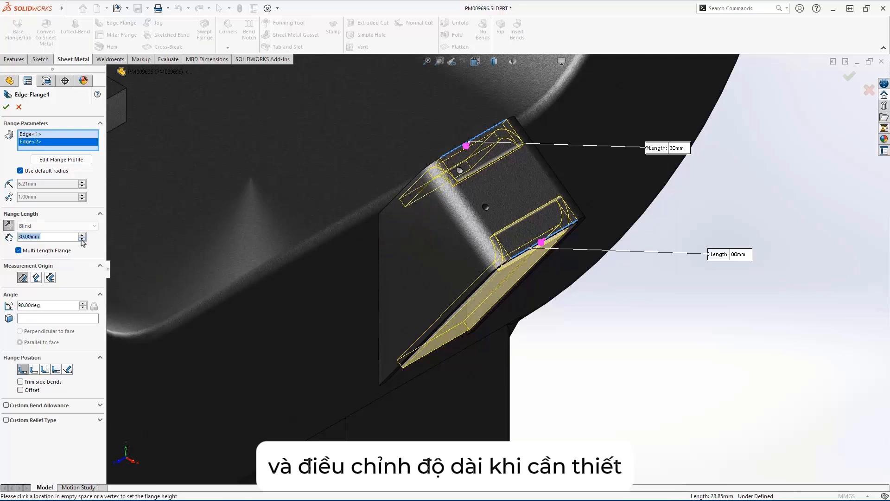
# Override the default bend radius of the edge flange with 2 mm
pyautogui.click(20, 170)
pyautogui.click(38, 184)
pyautogui.write('2')
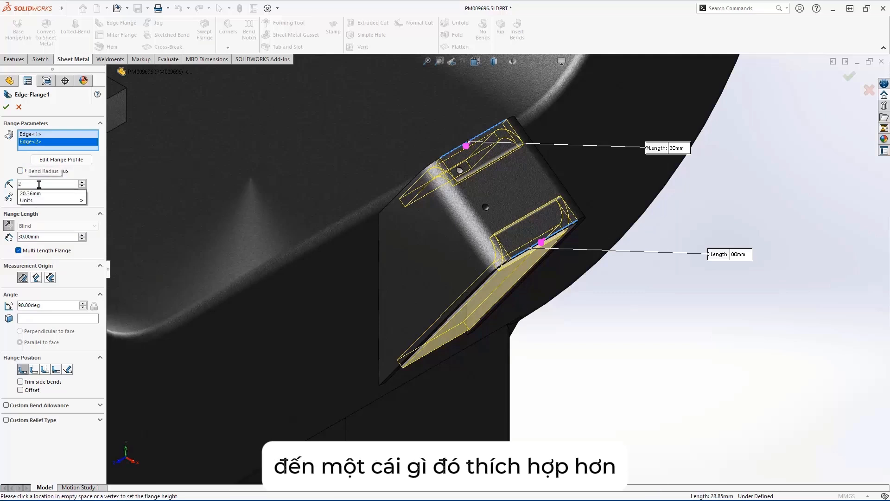
pyautogui.press('Return')
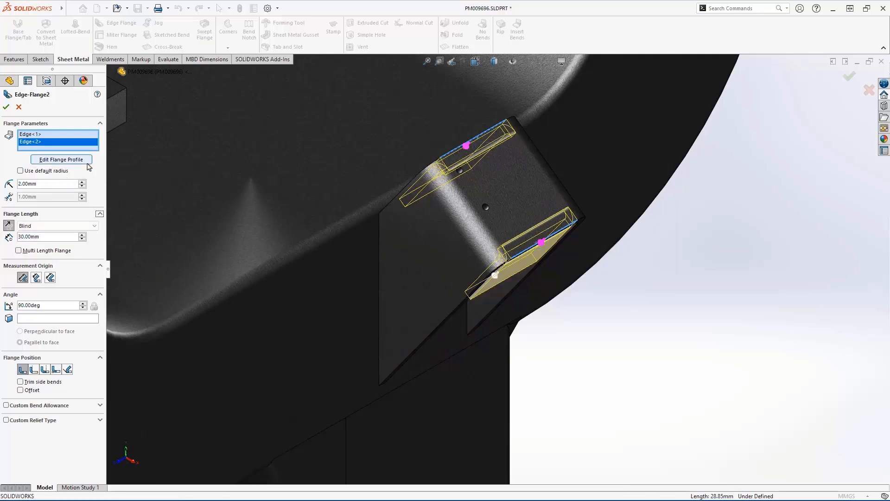
# Open the 30 mm flange's profile sketch for editing and finish the edge flange feature
pyautogui.click(87, 162)
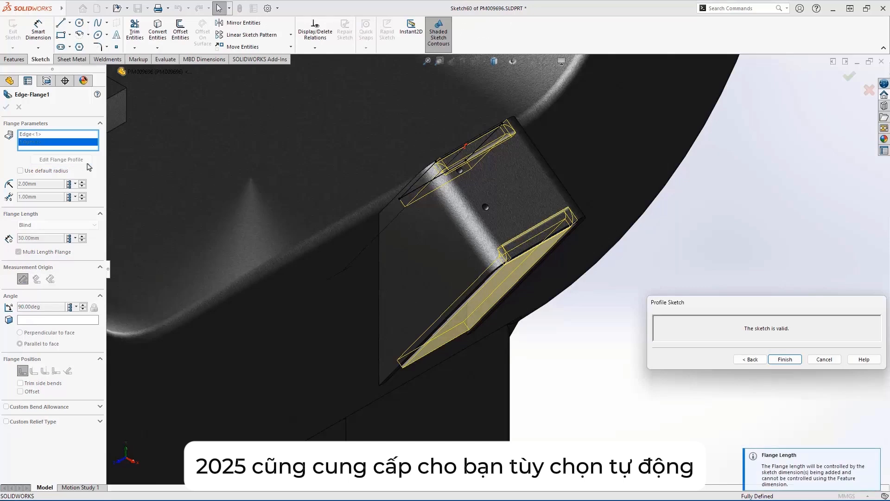
pyautogui.moveTo(547, 308)
pyautogui.mouseDown(button='middle')
pyautogui.moveTo(587, 306)
pyautogui.moveTo(578, 300)
pyautogui.moveTo(586, 310)
pyautogui.mouseUp(button='middle')
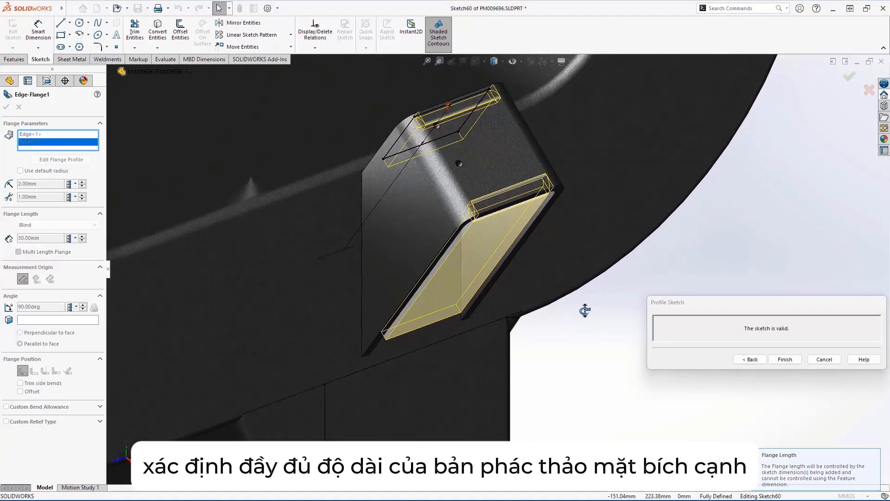
pyautogui.click(799, 364)
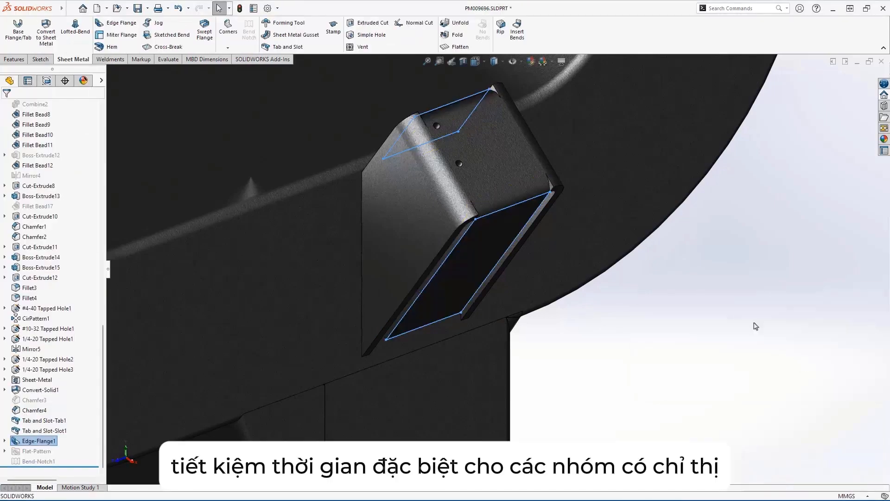
# Start a groove bead between the chamfered face at the cradle's end and the underside of the top plate
pyautogui.press('space')
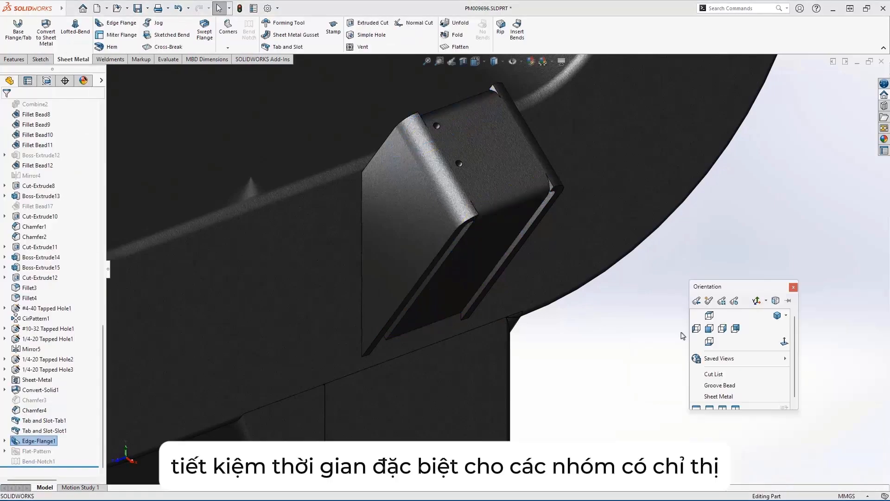
pyautogui.click(703, 386)
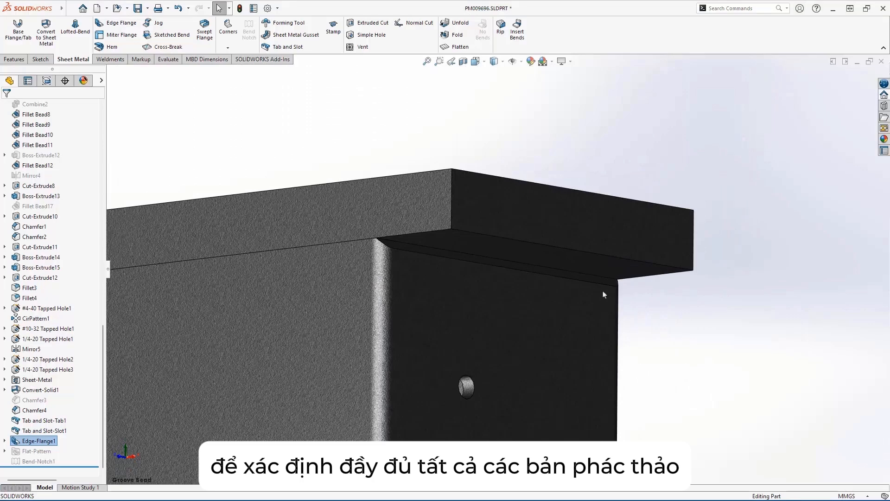
pyautogui.click(591, 281)
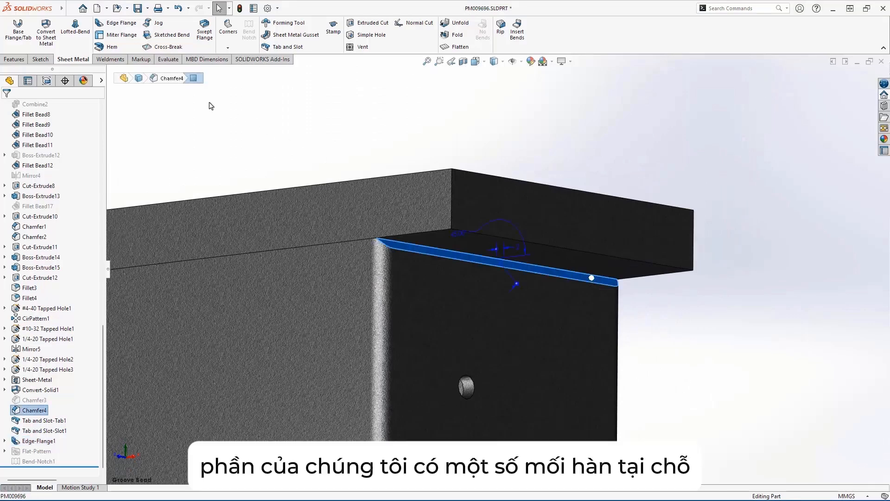
pyautogui.click(109, 59)
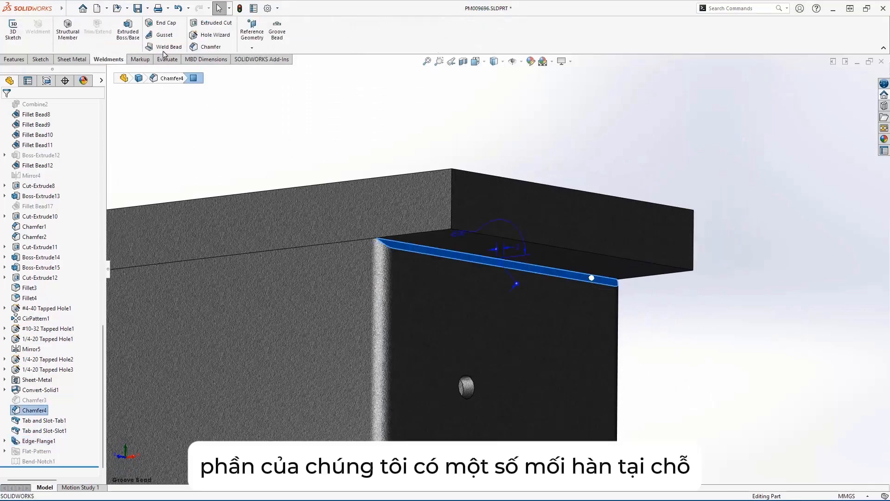
pyautogui.click(284, 53)
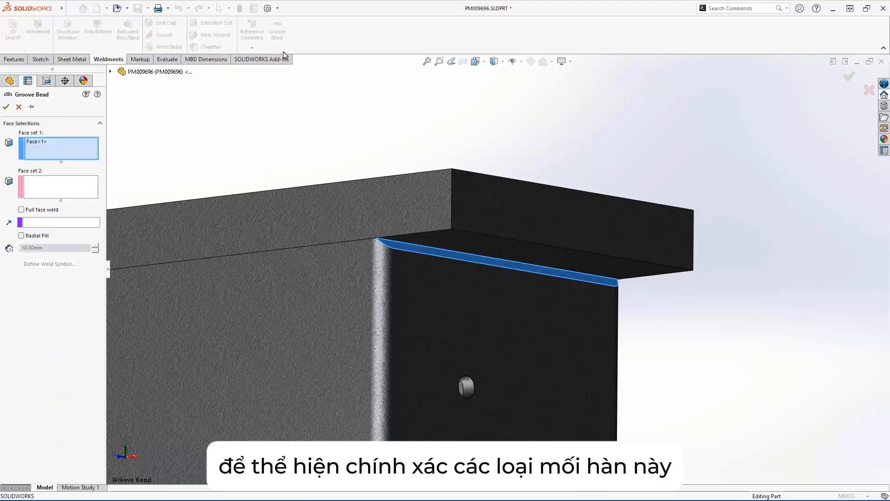
pyautogui.click(85, 189)
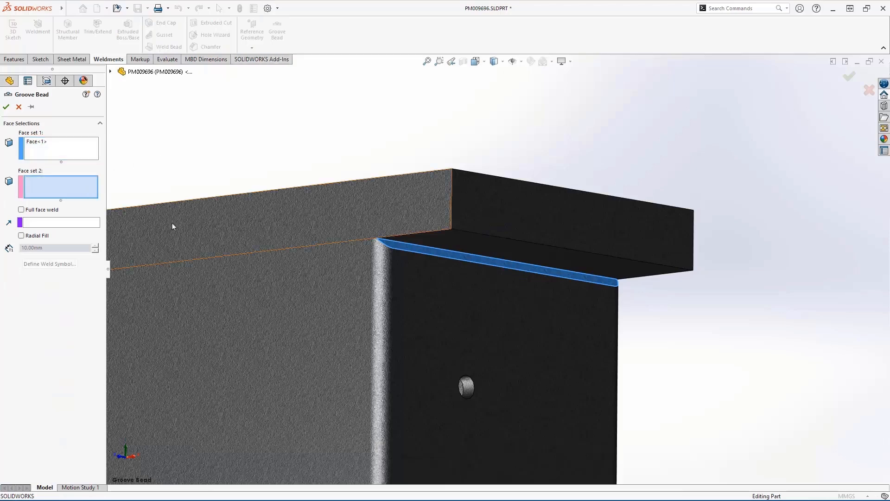
pyautogui.click(461, 251)
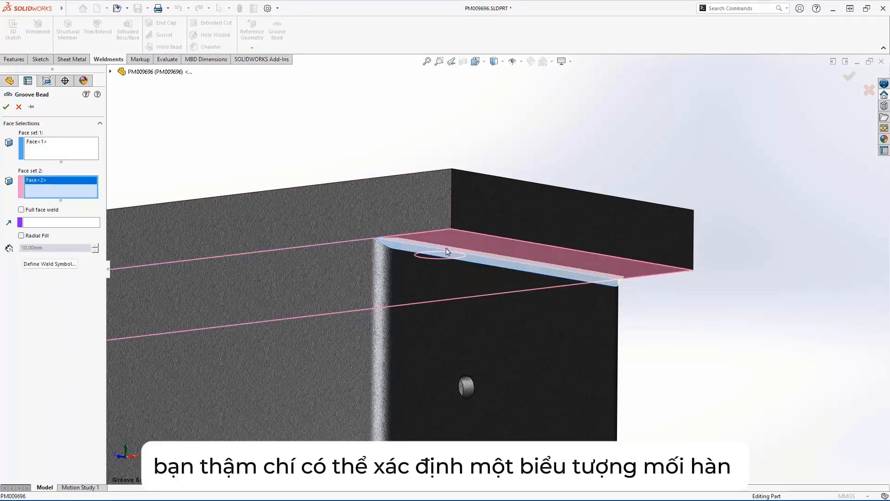
# Define a weld symbol for the groove bead, using the ANSI bevel groove symbol below the reference line
pyautogui.click(49, 263)
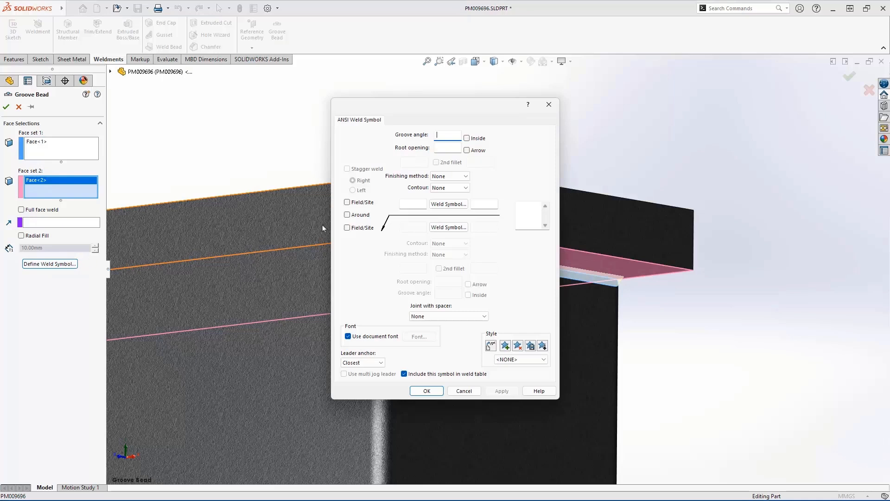
pyautogui.click(448, 204)
pyautogui.click(446, 227)
pyautogui.click(445, 227)
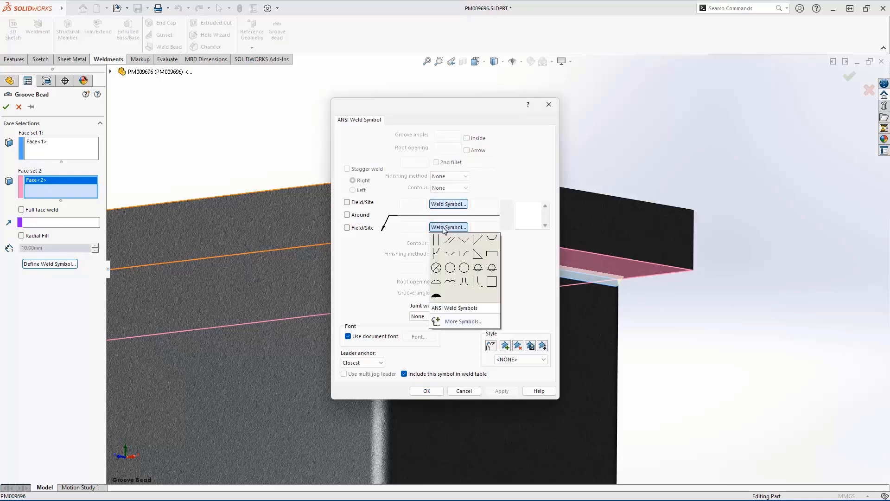
pyautogui.click(476, 241)
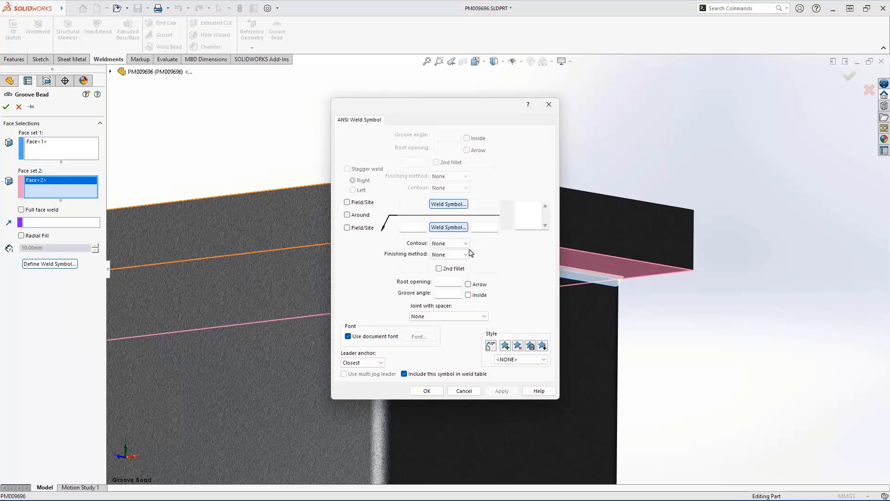
# Give the weld symbol a Flat contour, C - Chipping finishing method, root opening of 2 and groove angle of 90
pyautogui.click(468, 254)
pyautogui.click(451, 269)
pyautogui.write('2')
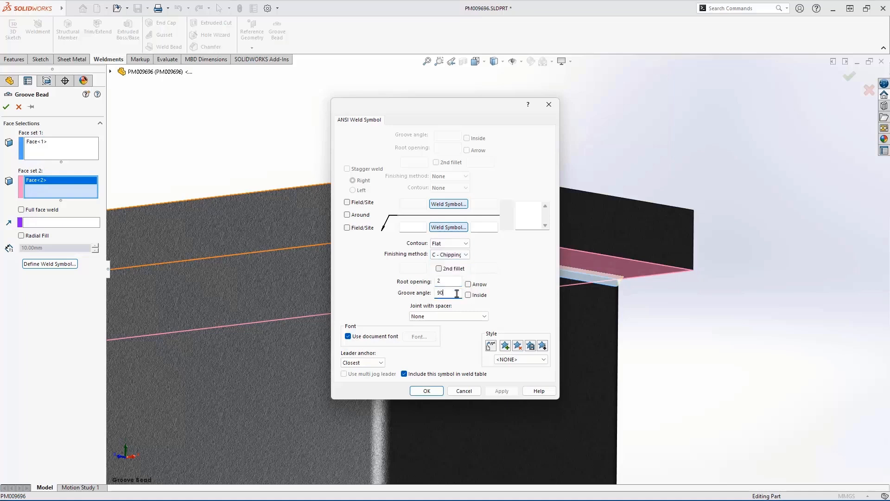
# Accept the weld symbol and groove bead, and place the symbol beneath the top plate beside the cradle
pyautogui.click(440, 391)
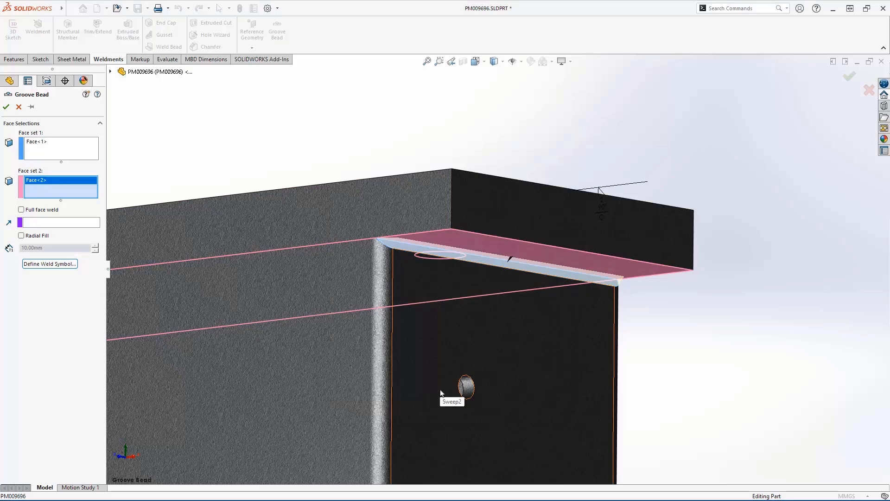
pyautogui.press('Return')
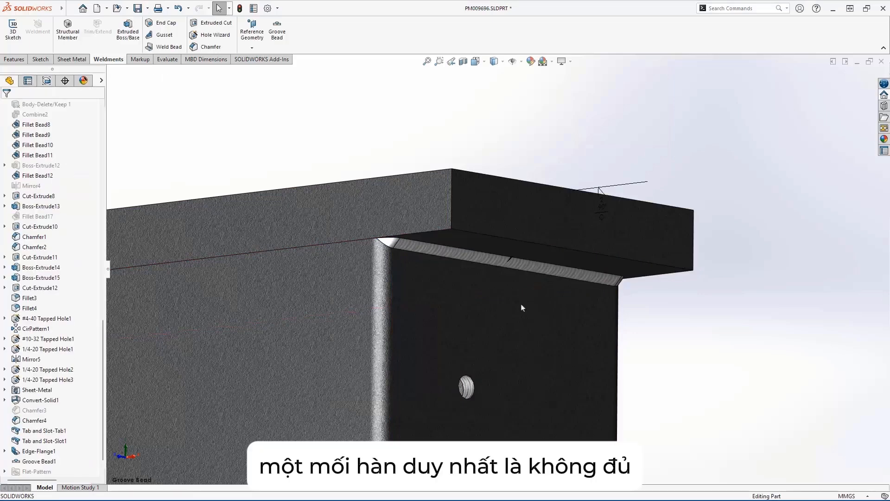
pyautogui.moveTo(599, 209); pyautogui.dragTo(655, 363)
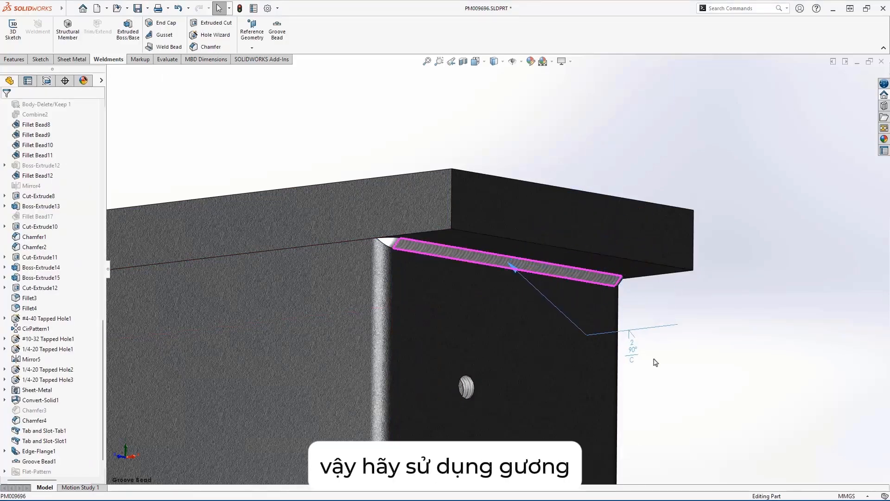
# Start a body mirror with the groove bead under the top plate as the body to mirror
pyautogui.scroll(5, 696, 374)
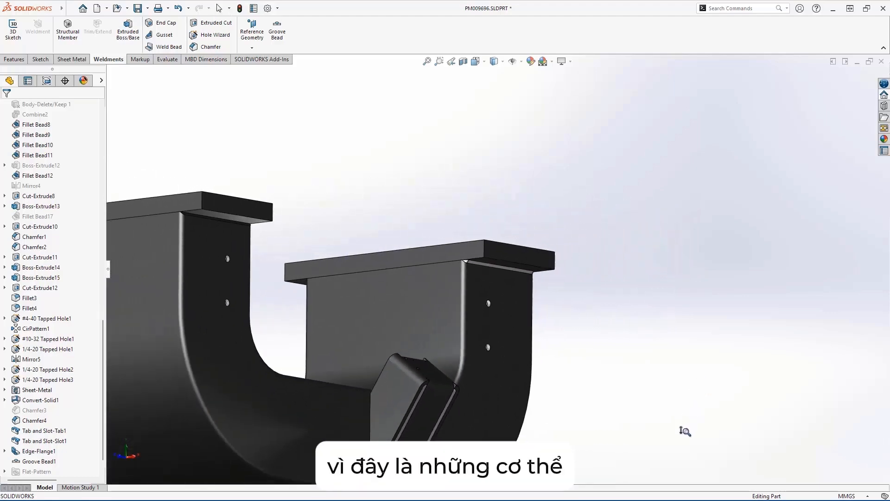
pyautogui.scroll(3, 685, 431)
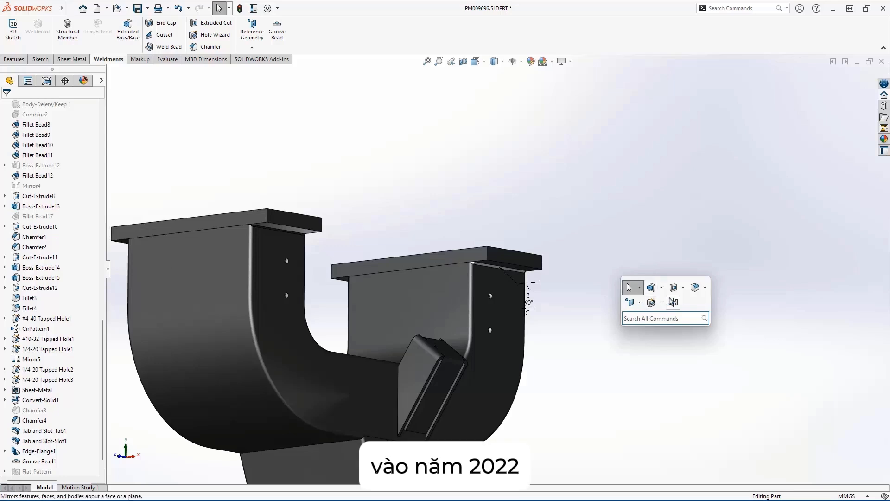
pyautogui.click(673, 302)
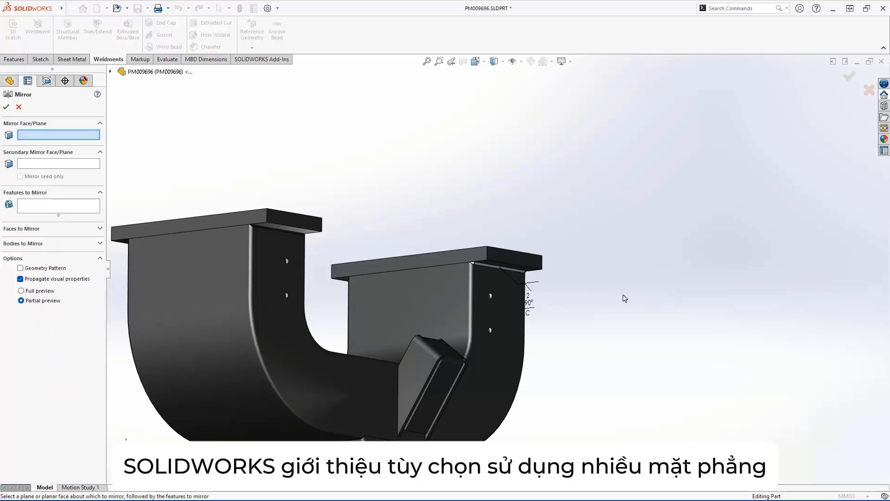
pyautogui.click(94, 243)
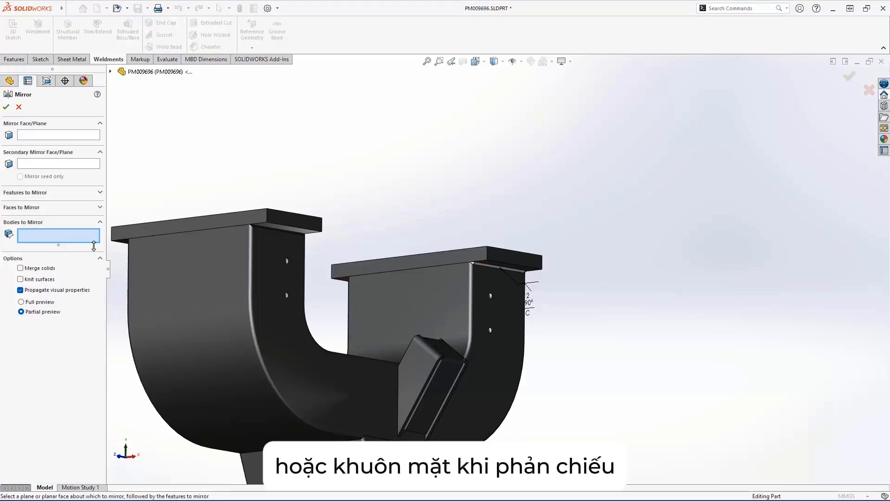
pyautogui.click(500, 271)
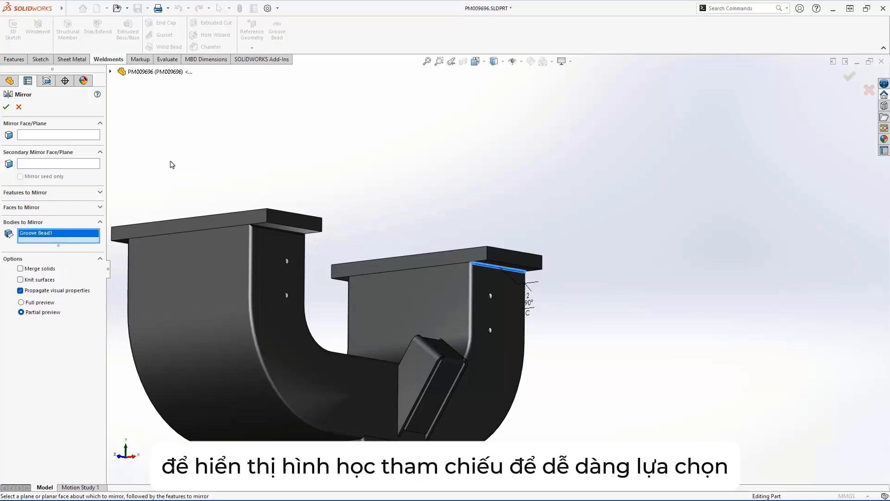
# Mirror the groove bead about Plane1 with the Right plane as secondary mirror plane
pyautogui.click(96, 139)
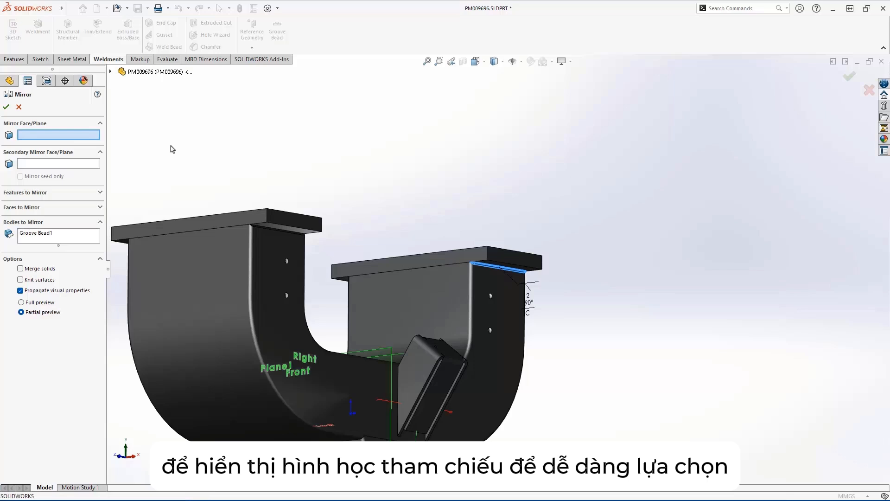
pyautogui.click(347, 352)
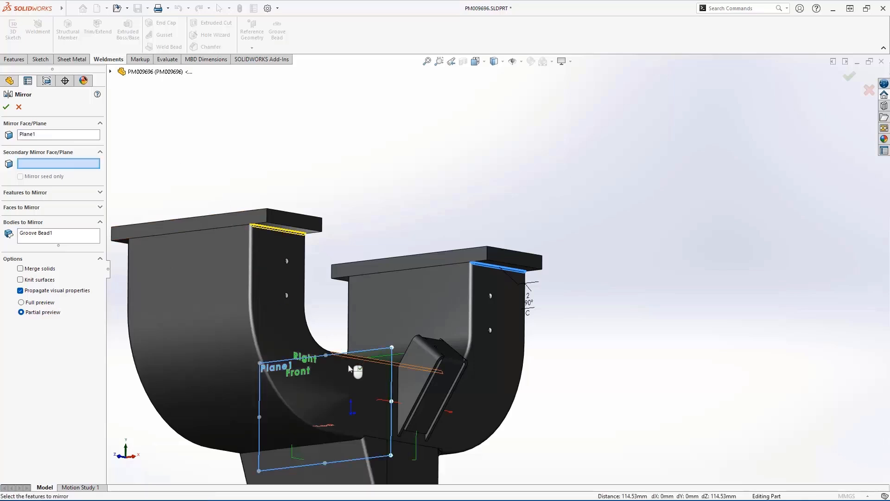
pyautogui.click(295, 456)
pyautogui.rightClick(294, 457)
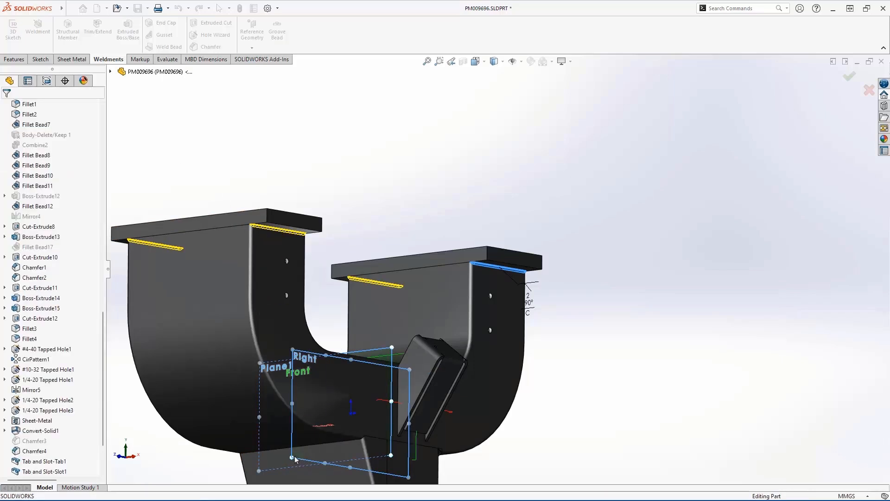
pyautogui.press('space')
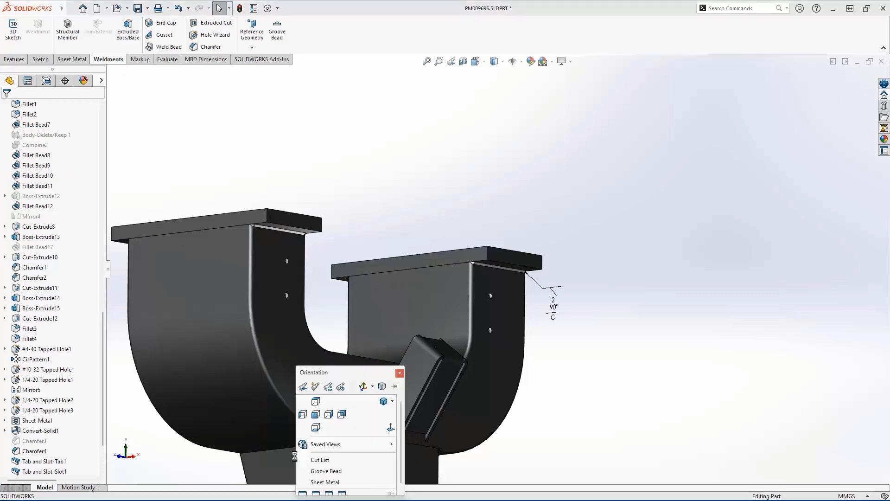
pyautogui.click(382, 402)
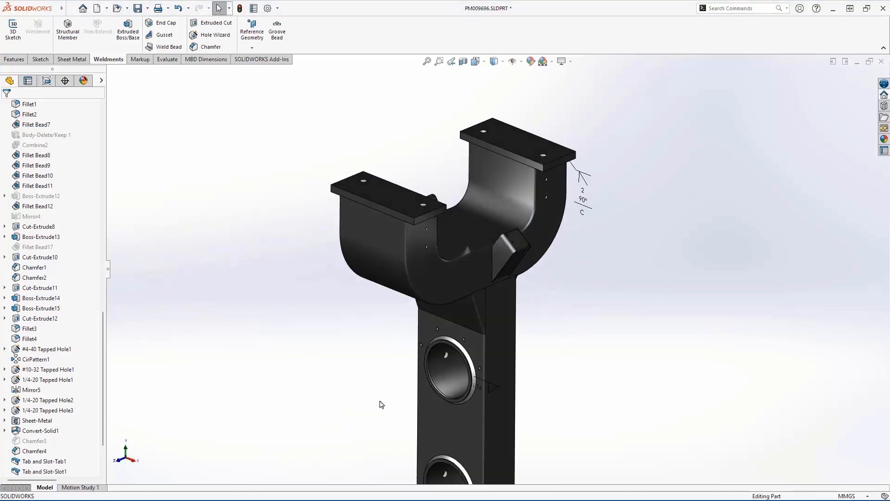